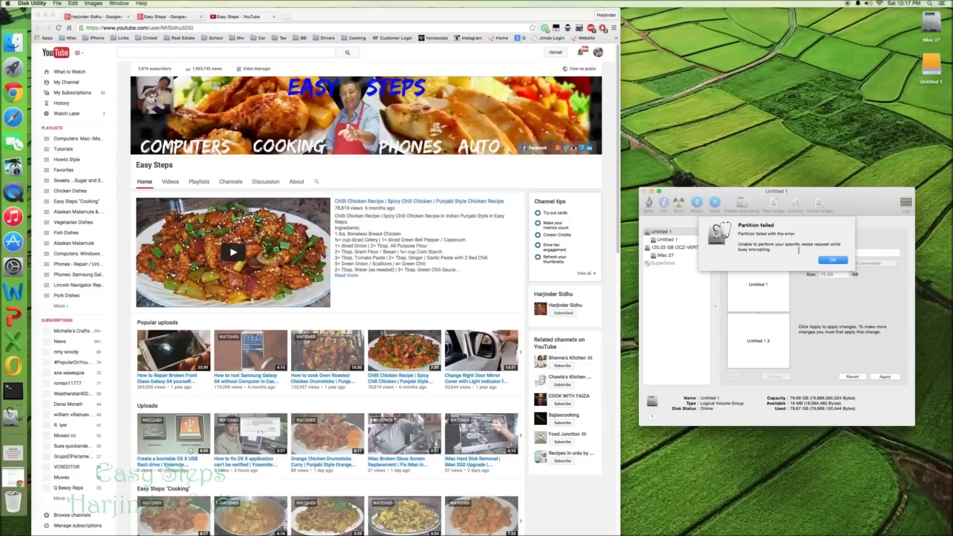
# Acknowledge the 'Partition failed' alert about resizing while encrypting.
pyautogui.click(832, 260)
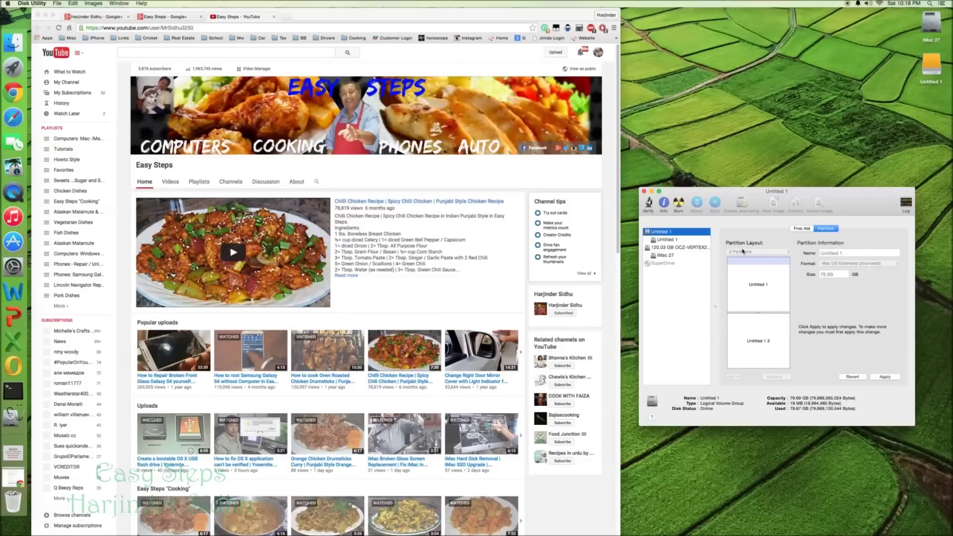
# Start erasing the encrypted Untitled 1 volume, cancel at the password sheet, and reselect the Untitled 1 group.
pyautogui.click(683, 240)
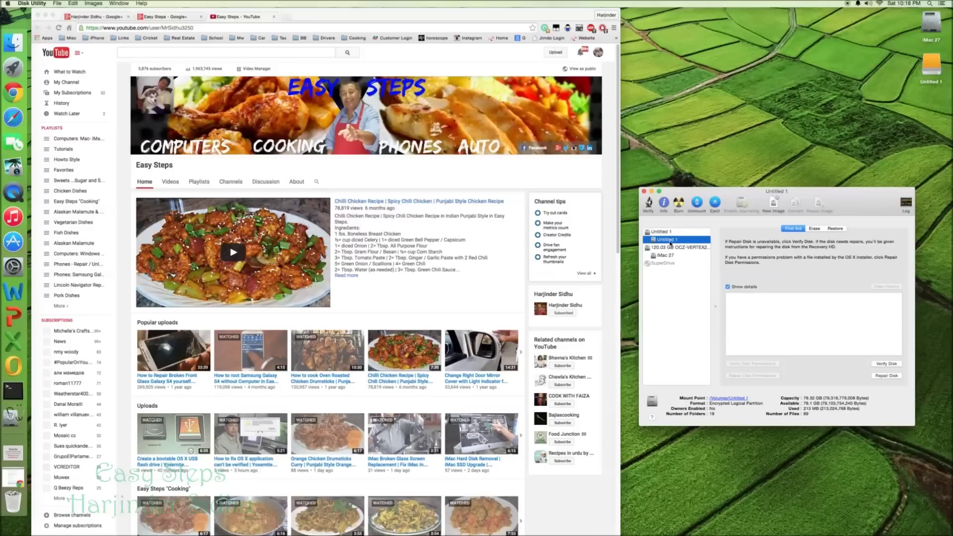
pyautogui.click(816, 230)
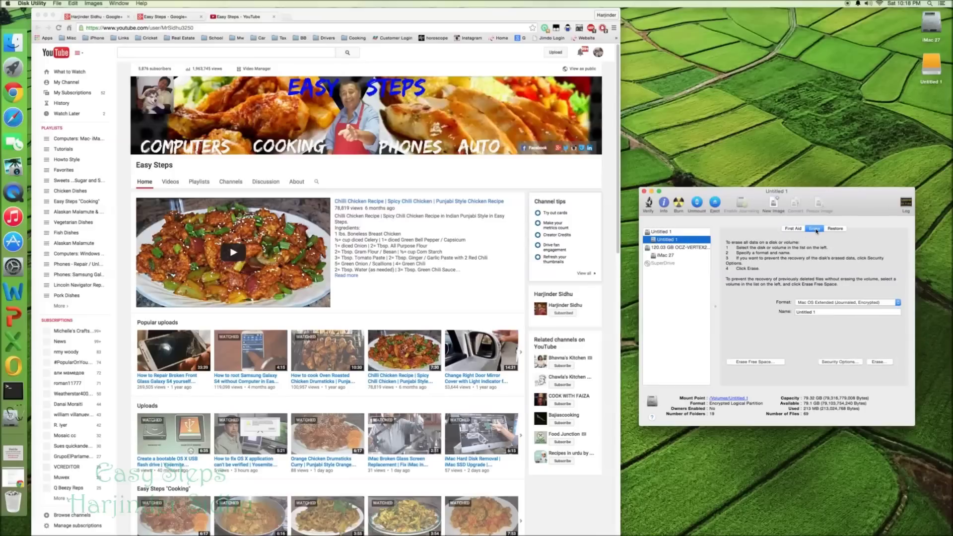
pyautogui.click(879, 362)
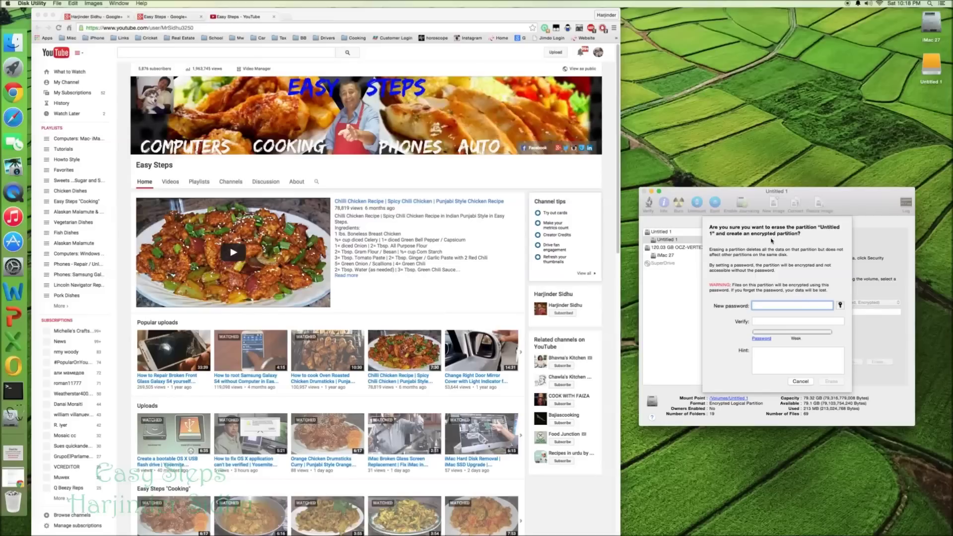
pyautogui.click(801, 381)
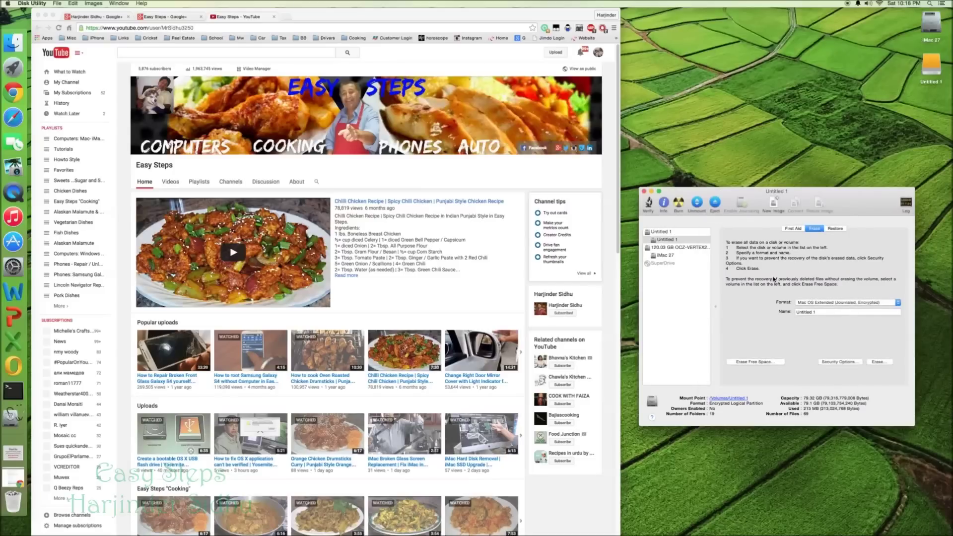
pyautogui.click(659, 232)
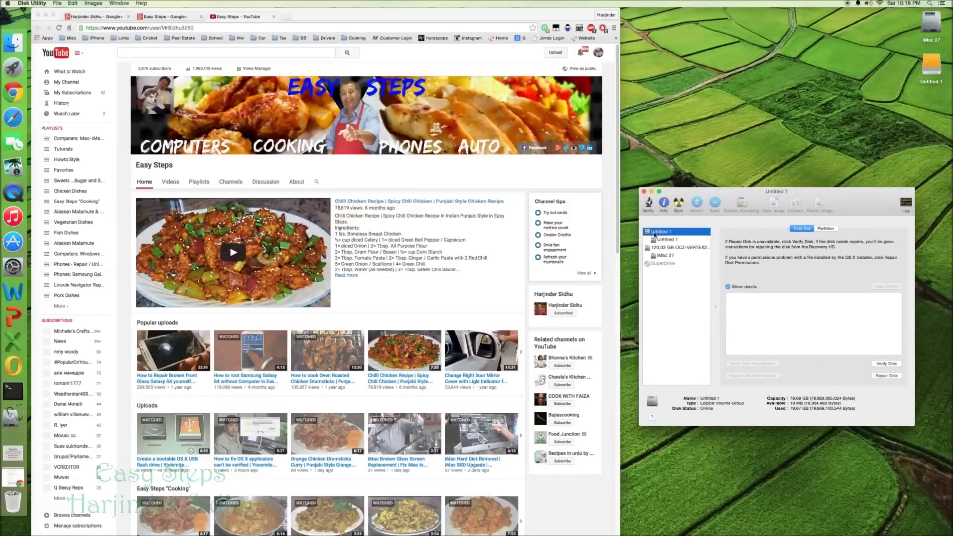
# Add a second partition to Untitled 1, apply the layout, and acknowledge the failure while encrypting.
pyautogui.click(829, 230)
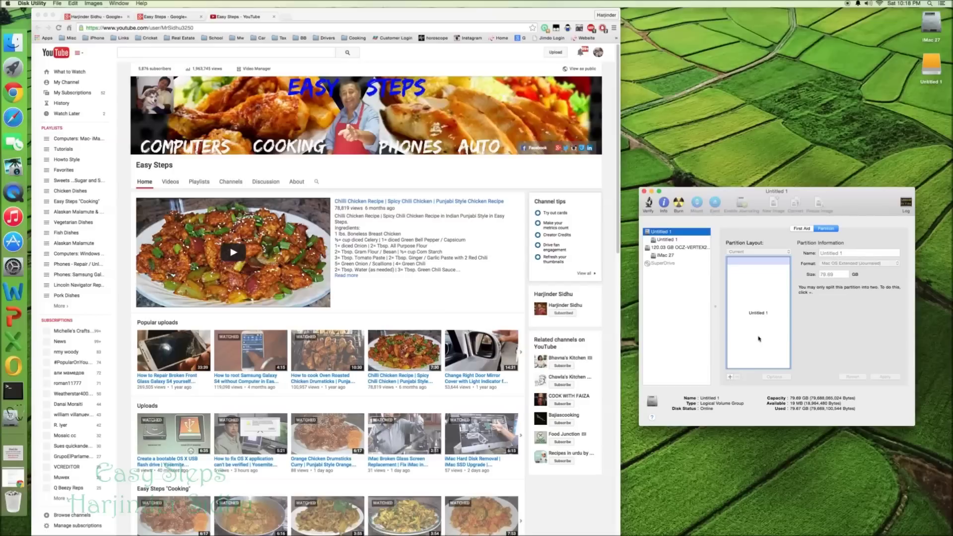
pyautogui.click(729, 378)
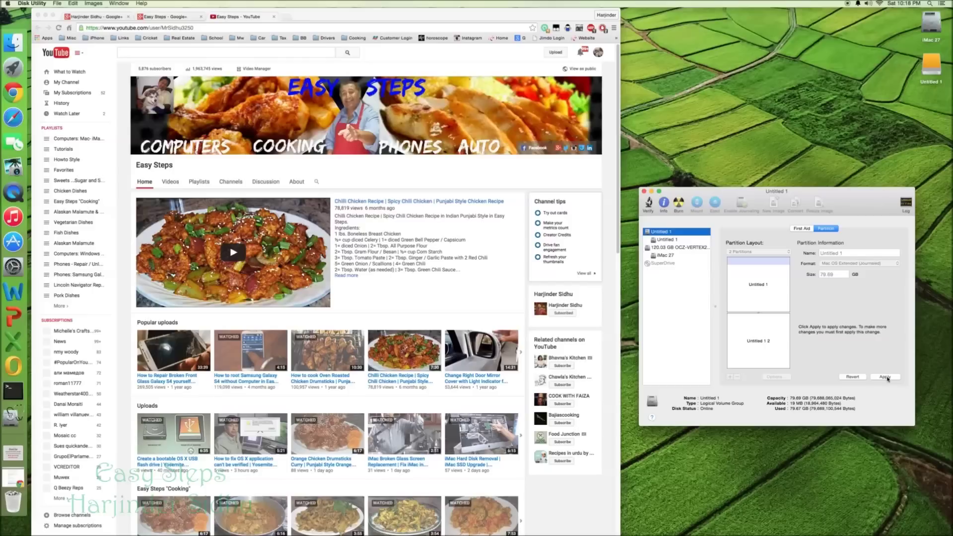
pyautogui.click(886, 377)
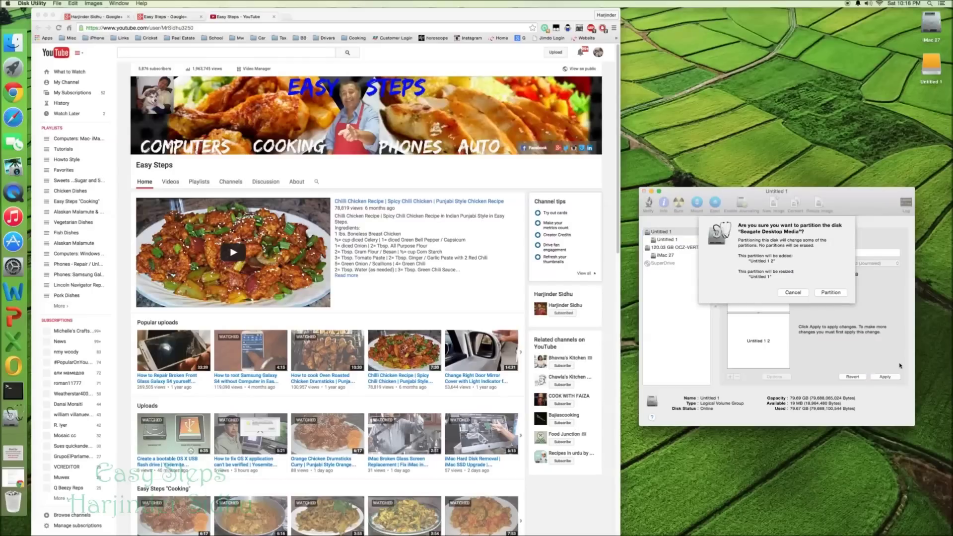
pyautogui.click(836, 295)
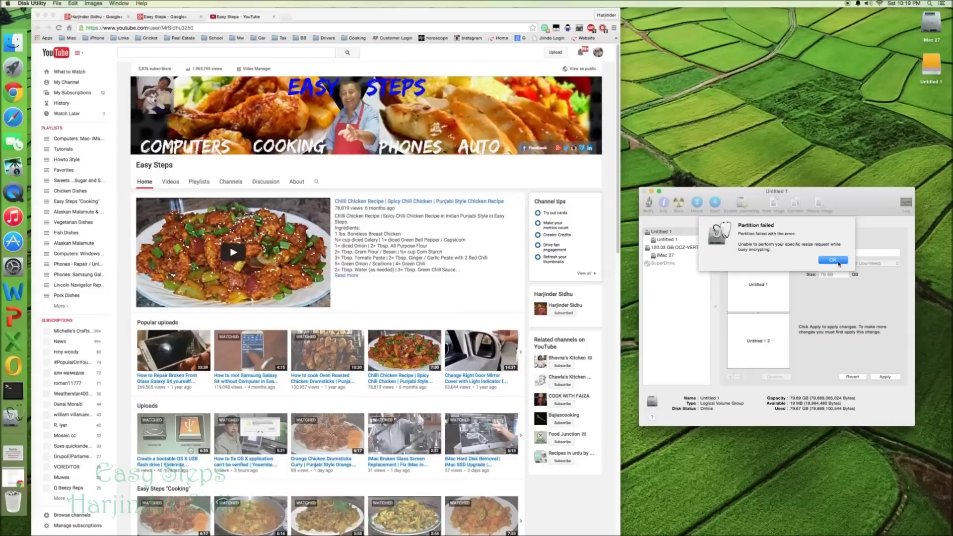
pyautogui.click(839, 263)
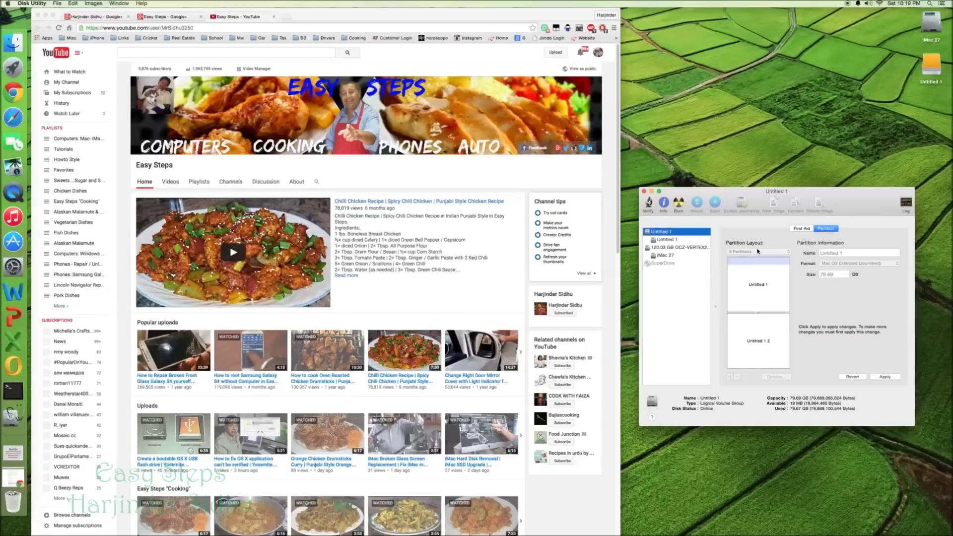
# Unmount the Untitled 1 volume and bring up its Erase settings with Mac OS Extended (Journaled).
pyautogui.click(664, 241)
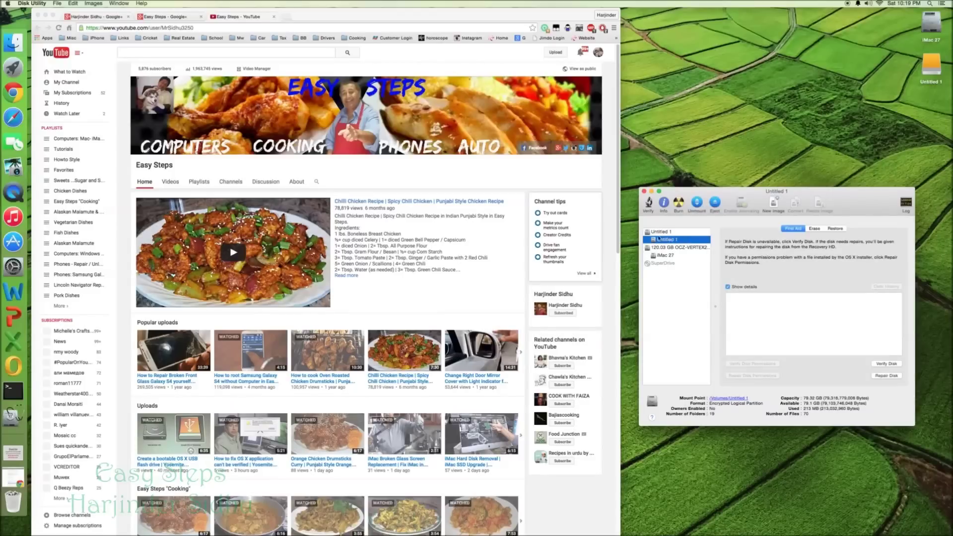
pyautogui.click(660, 232)
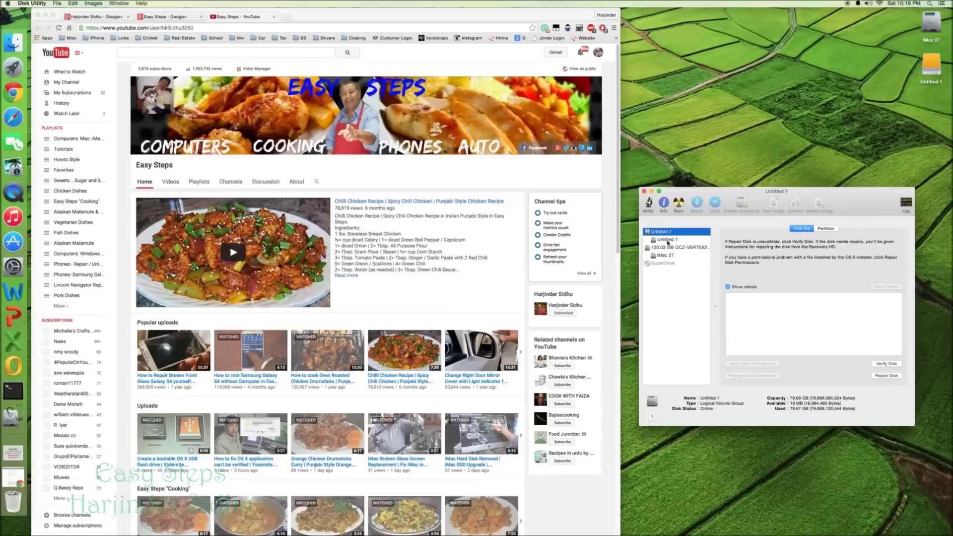
pyautogui.click(669, 240)
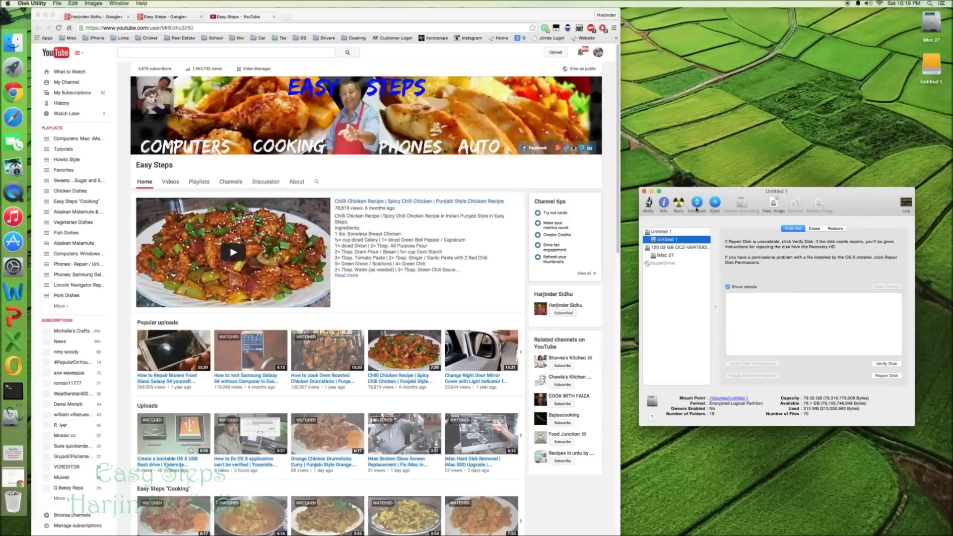
pyautogui.click(697, 203)
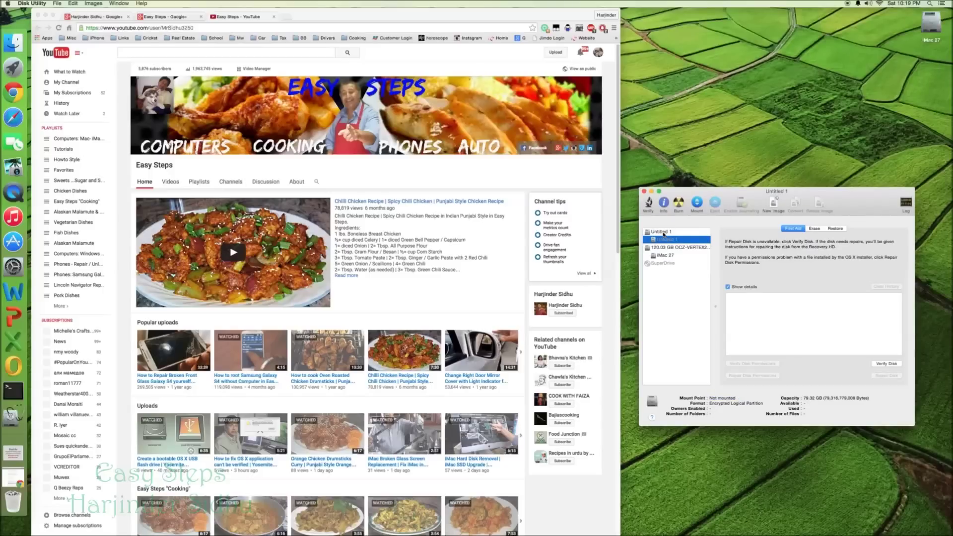
pyautogui.click(668, 232)
pyautogui.click(668, 239)
pyautogui.click(819, 230)
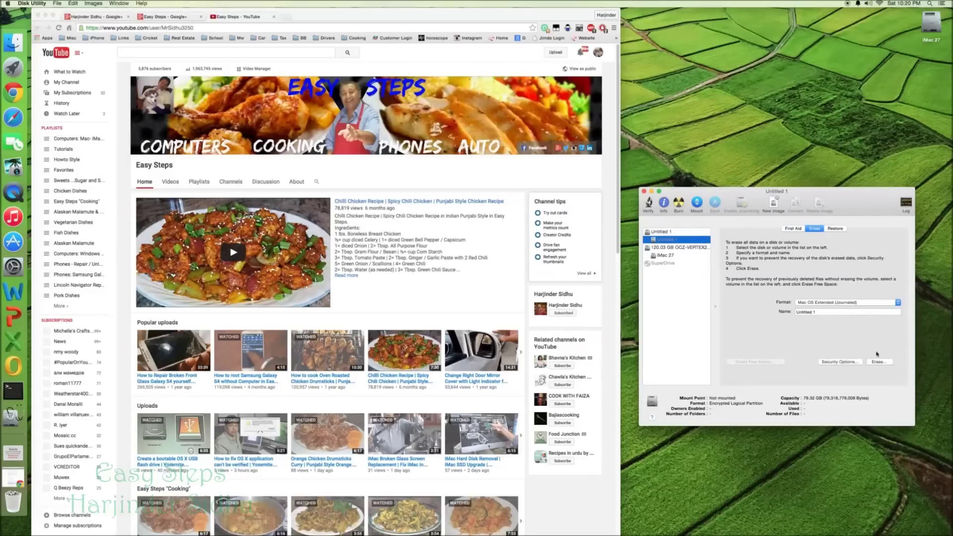
# Erase Untitled 1 as Mac OS Extended (Journaled) without encryption and confirm.
pyautogui.click(879, 363)
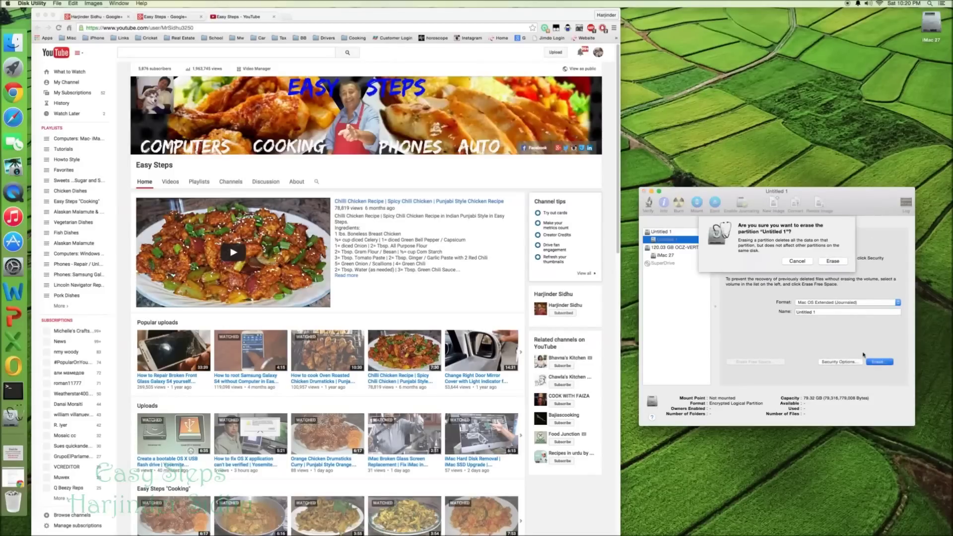
pyautogui.click(832, 260)
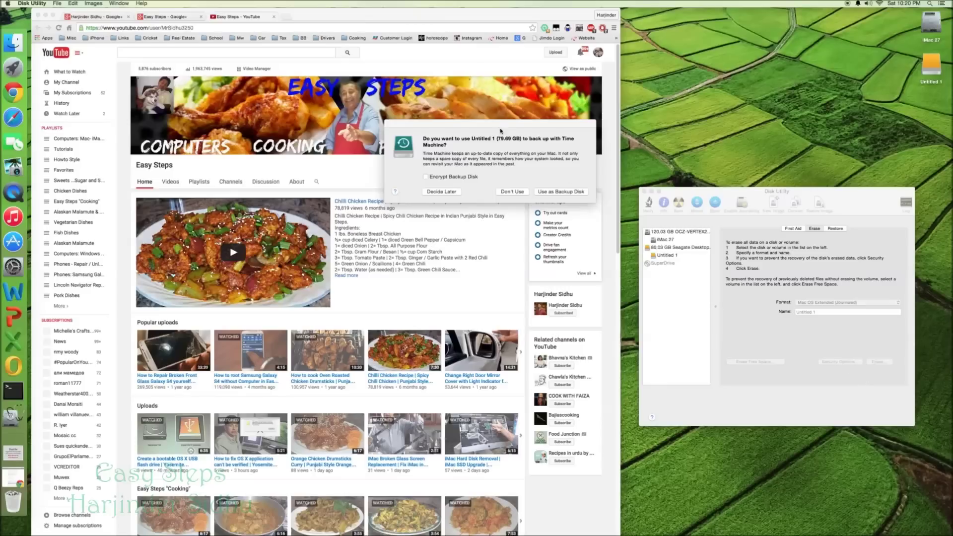
# Choose Don't Use on the Time Machine prompt and select the 80.03 GB Seagate drive.
pyautogui.moveTo(499, 129); pyautogui.dragTo(735, 110)
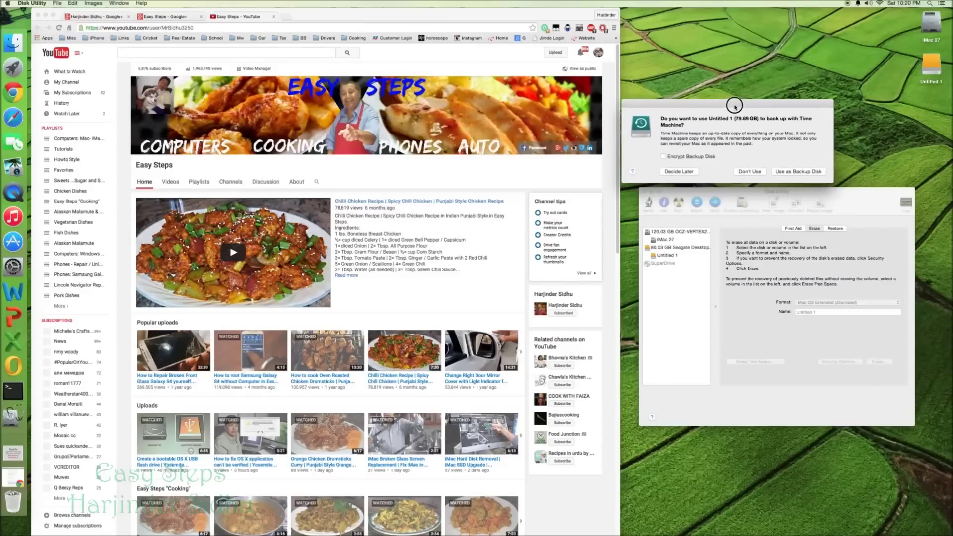
pyautogui.click(757, 169)
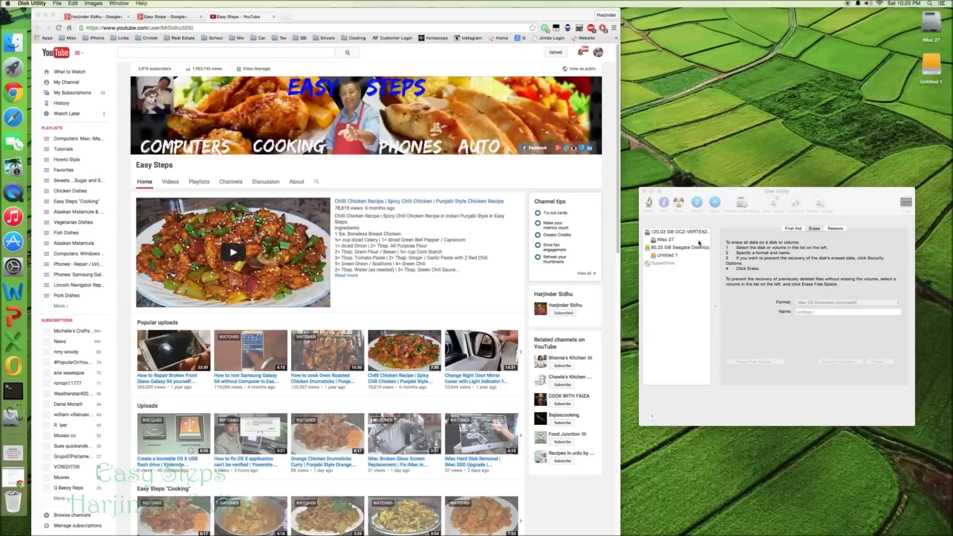
pyautogui.click(672, 249)
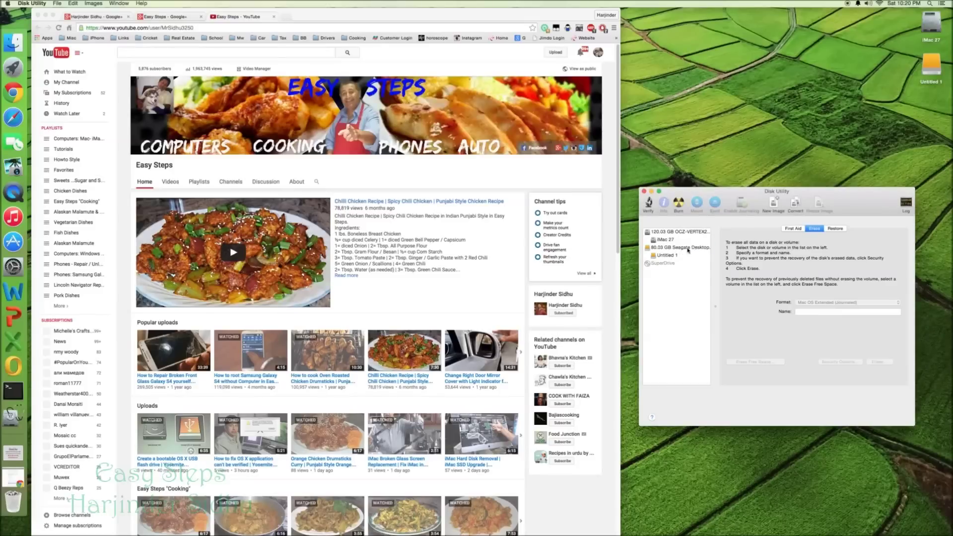
pyautogui.click(681, 248)
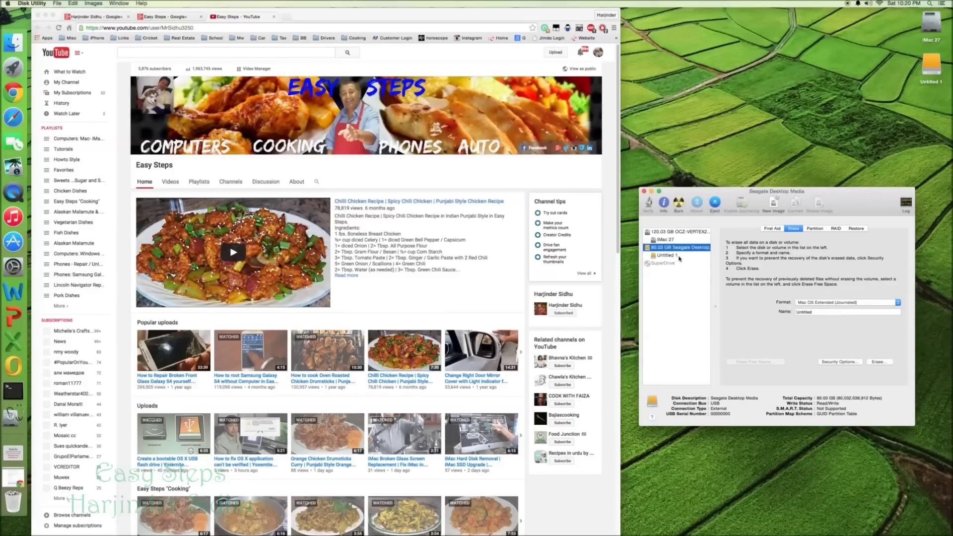
# Remove the Untitled 1 partition from the Seagate drive's layout and confirm Remove.
pyautogui.click(815, 228)
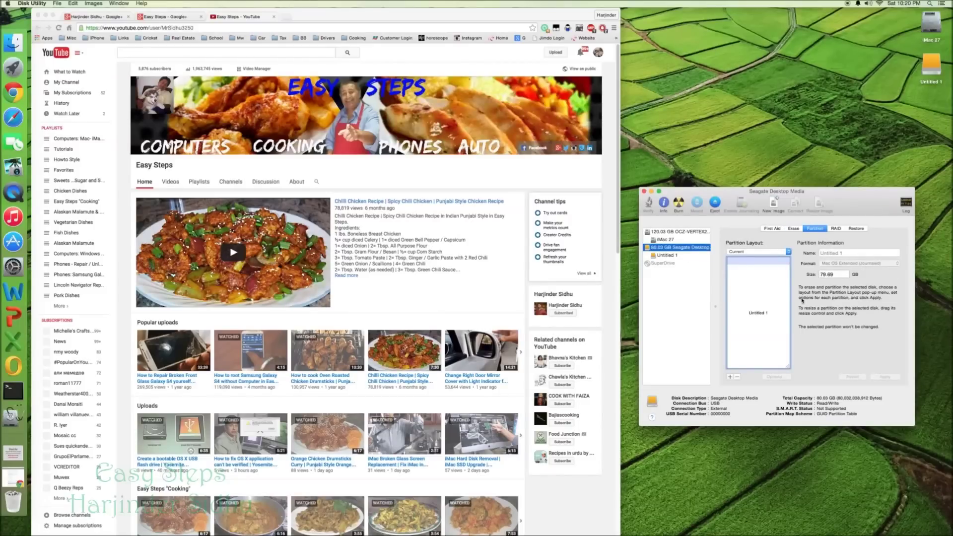
pyautogui.click(737, 377)
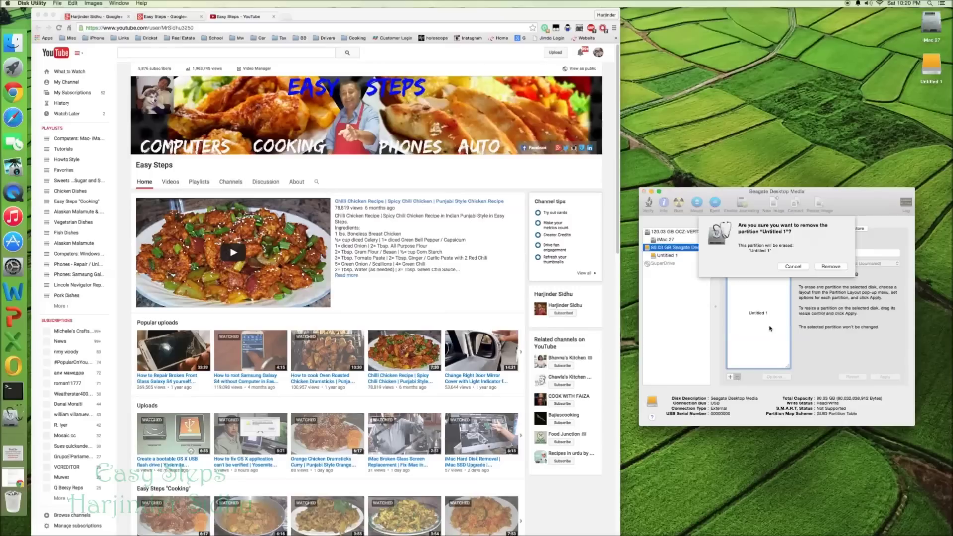
pyautogui.click(833, 266)
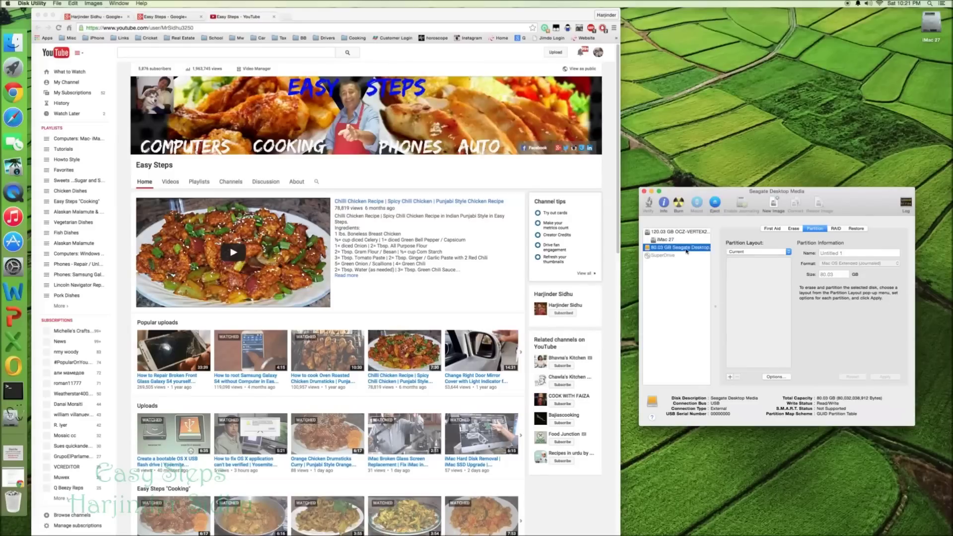
# Apply a '1 Partition' layout to the Seagate drive and confirm the partitioning.
pyautogui.click(761, 252)
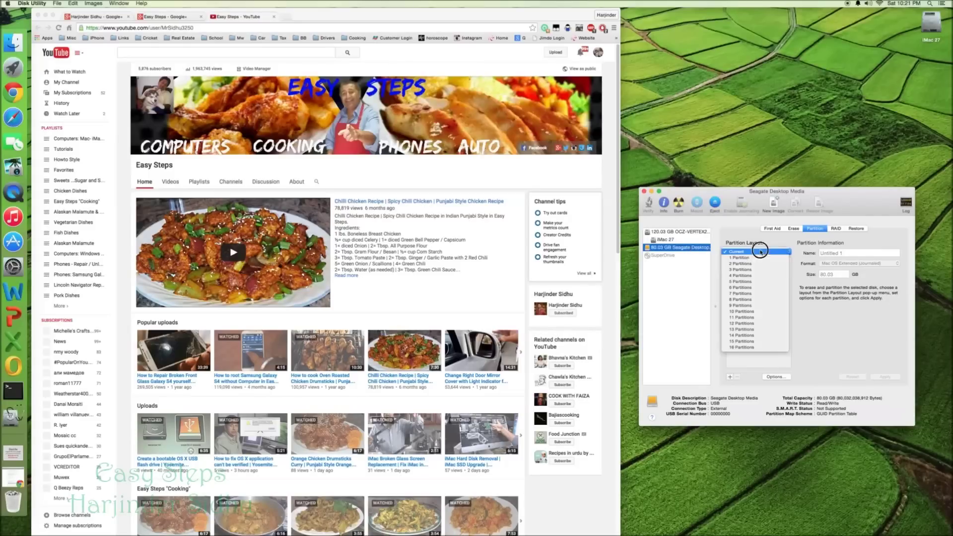
pyautogui.click(752, 258)
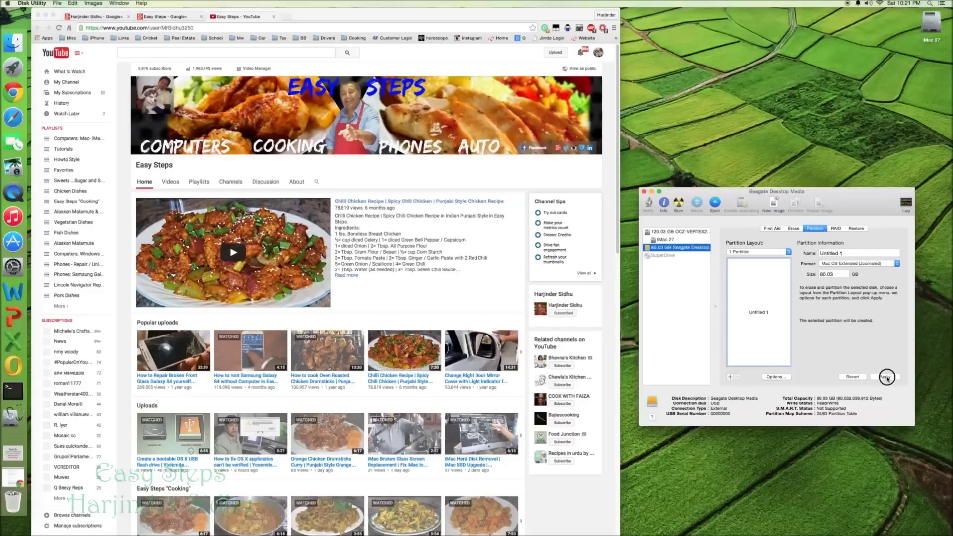
pyautogui.click(885, 376)
pyautogui.click(831, 277)
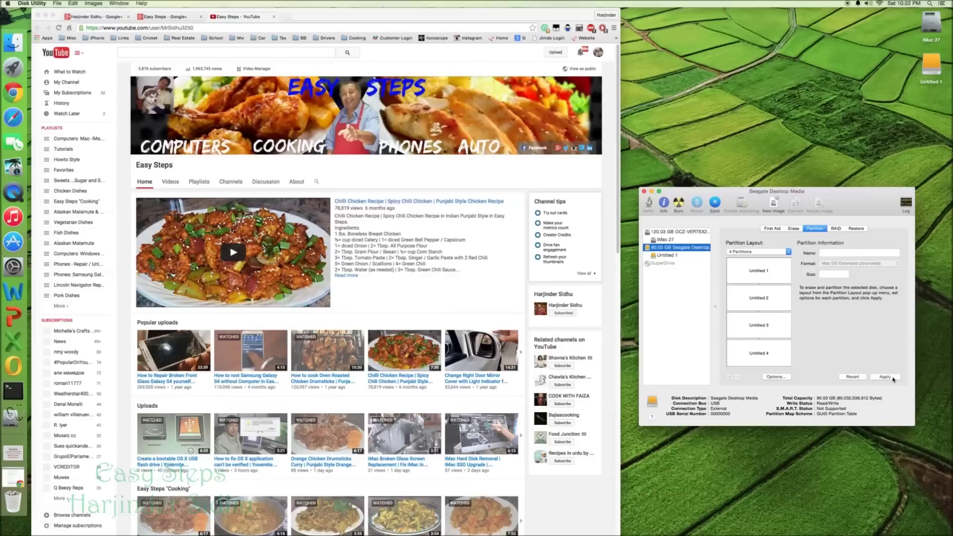
# Apply the four-partition layout (Untitled 1–4) and confirm partitioning the drive.
pyautogui.click(893, 378)
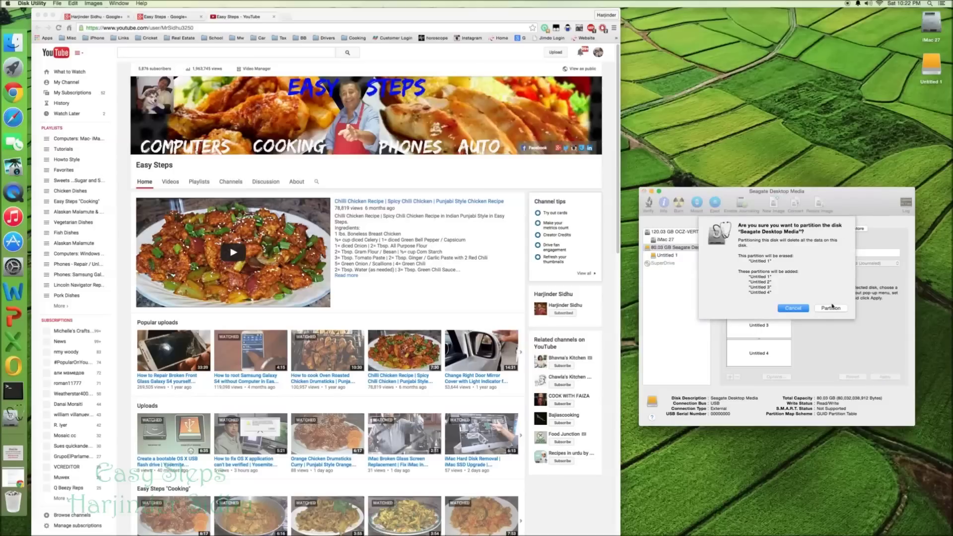
pyautogui.click(833, 310)
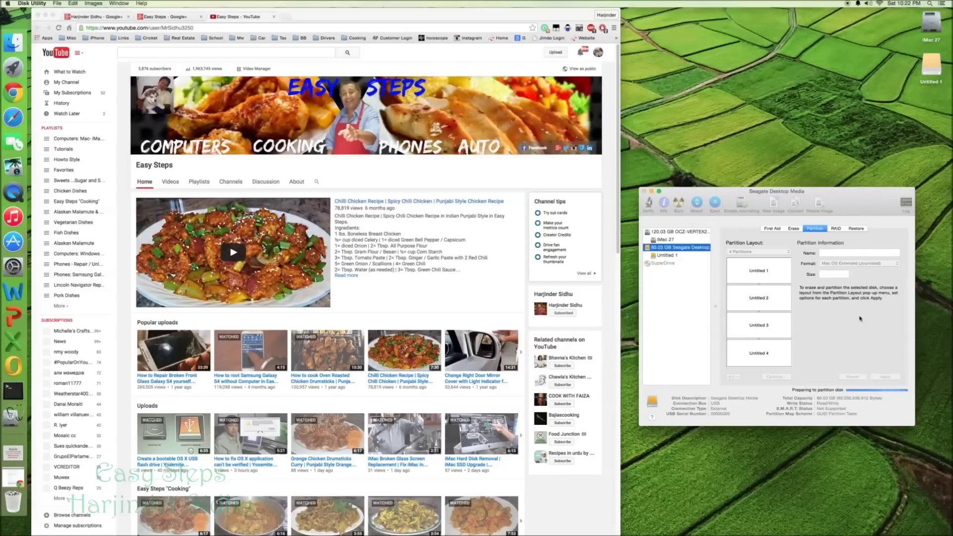